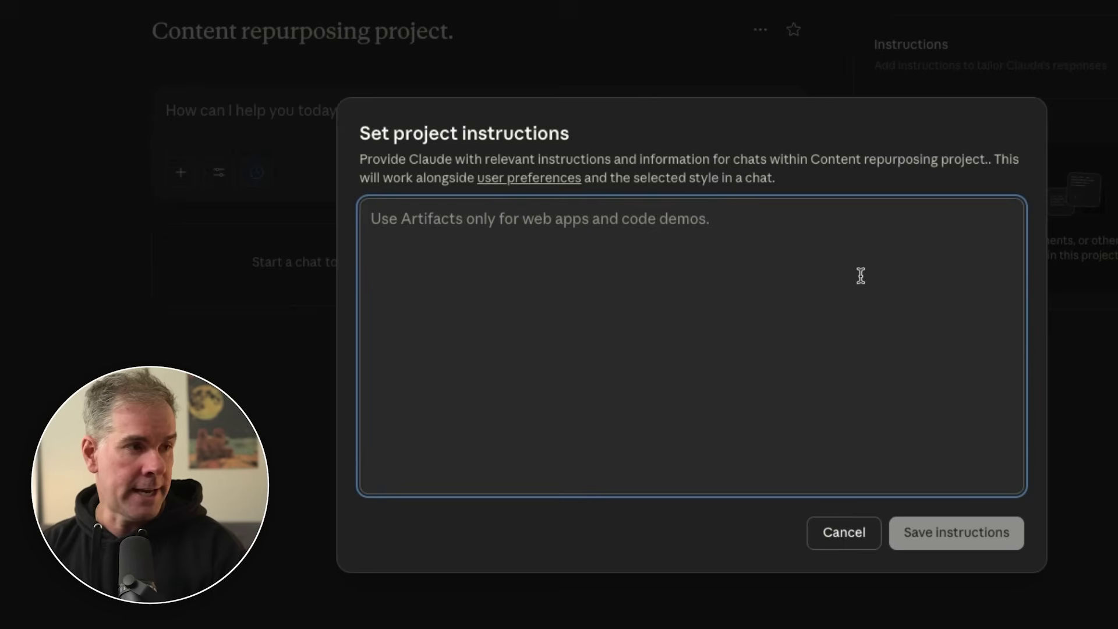
Save the project instructions and add a text content file titled "Writing Style" containing the copied brand voice analysis.
{"action": "left_click", "coordinate": [970, 540]}
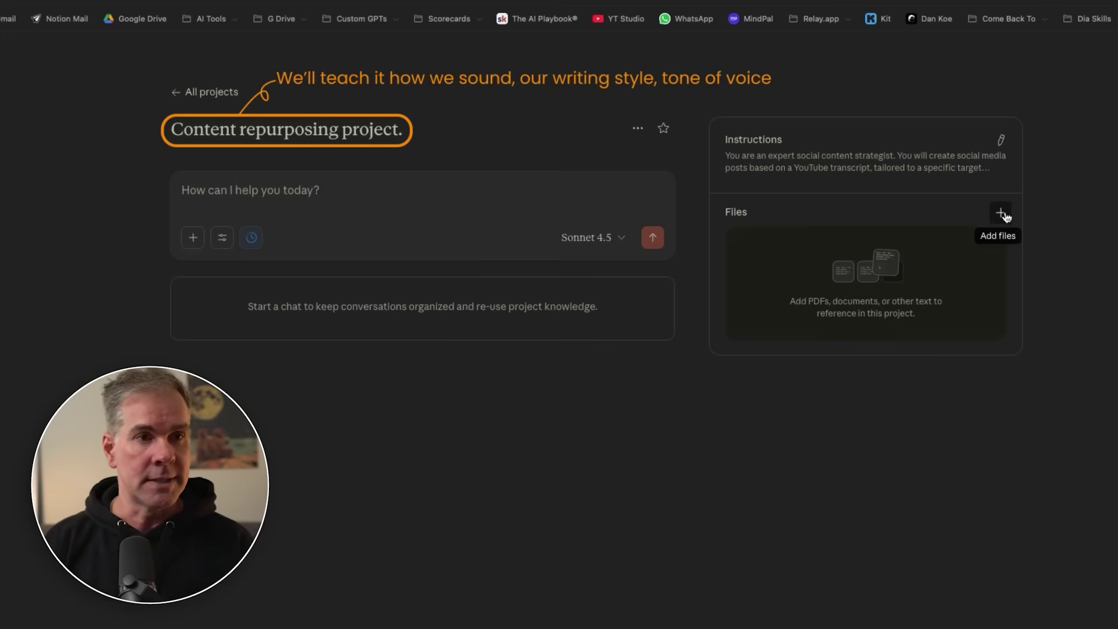
{"action": "left_click", "coordinate": [1012, 176]}
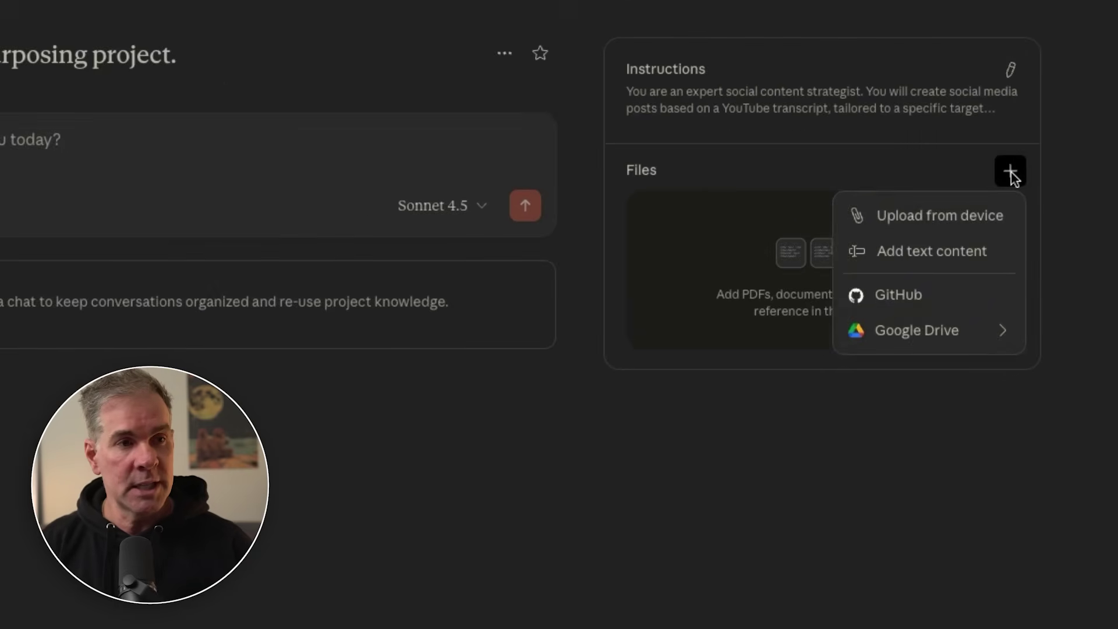
{"action": "left_click", "coordinate": [904, 258]}
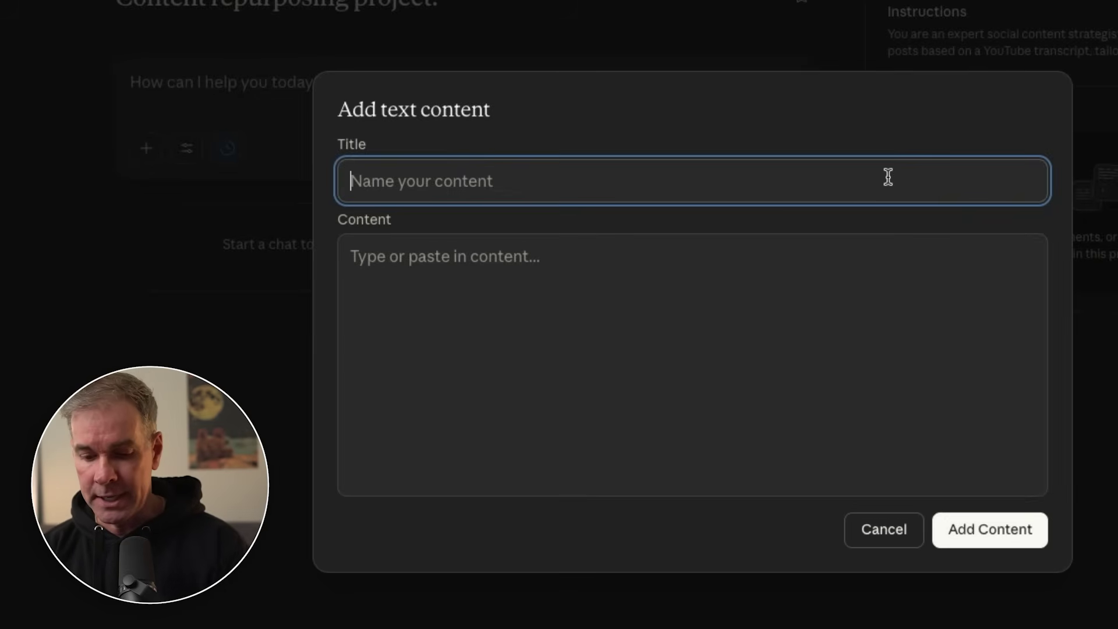
{"action": "type", "text": "Writing Style"}
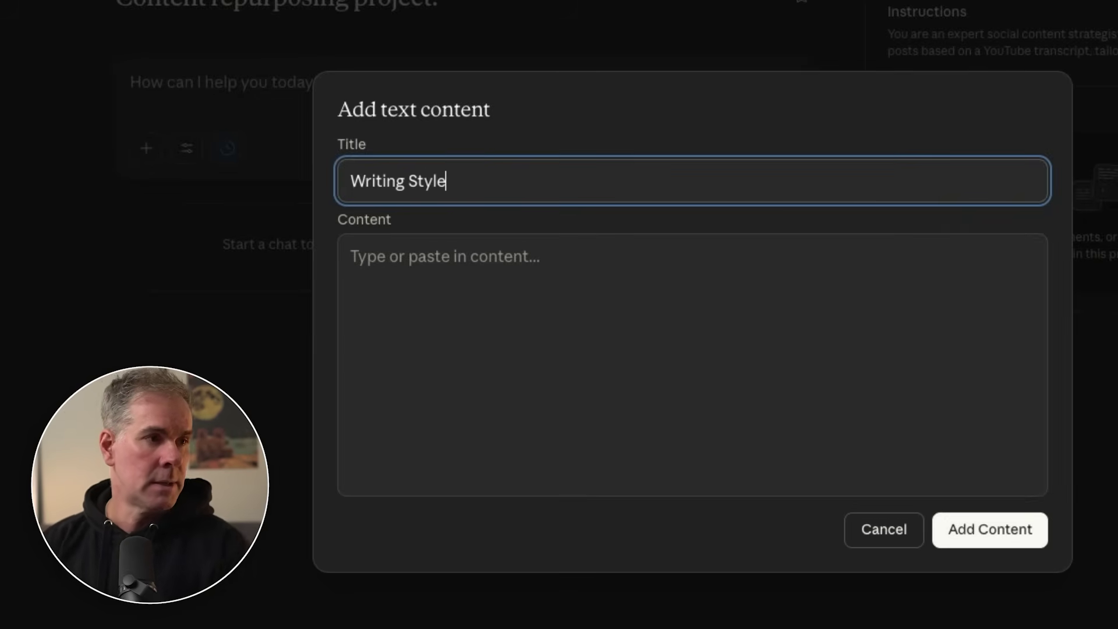
{"action": "key", "text": "Tab"}
{"action": "key", "text": "ctrl+v"}
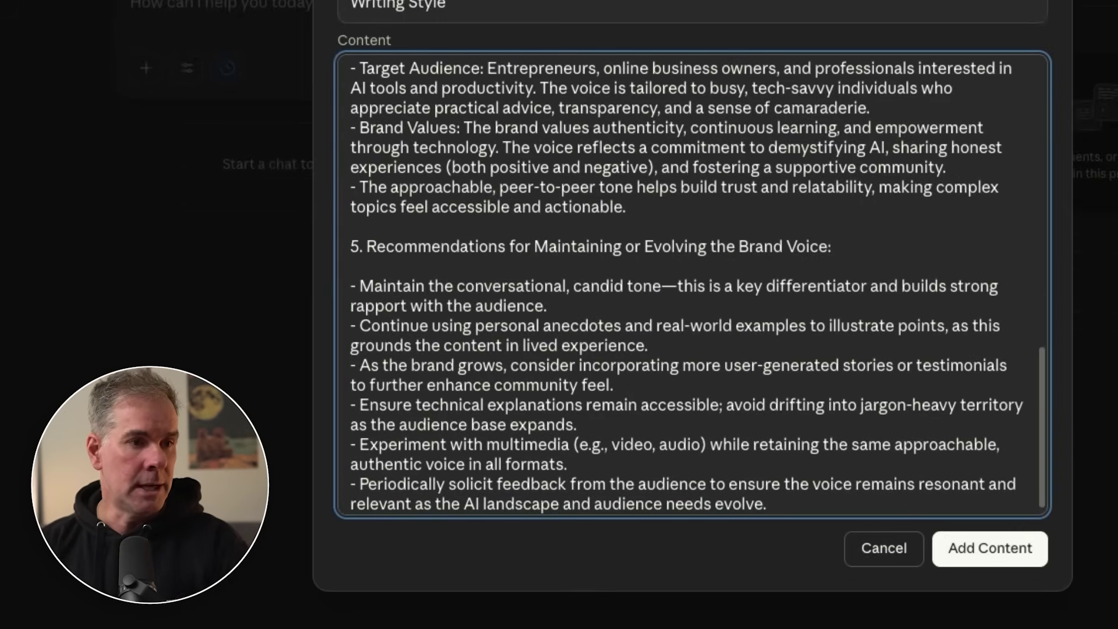
{"action": "left_click", "coordinate": [960, 550]}
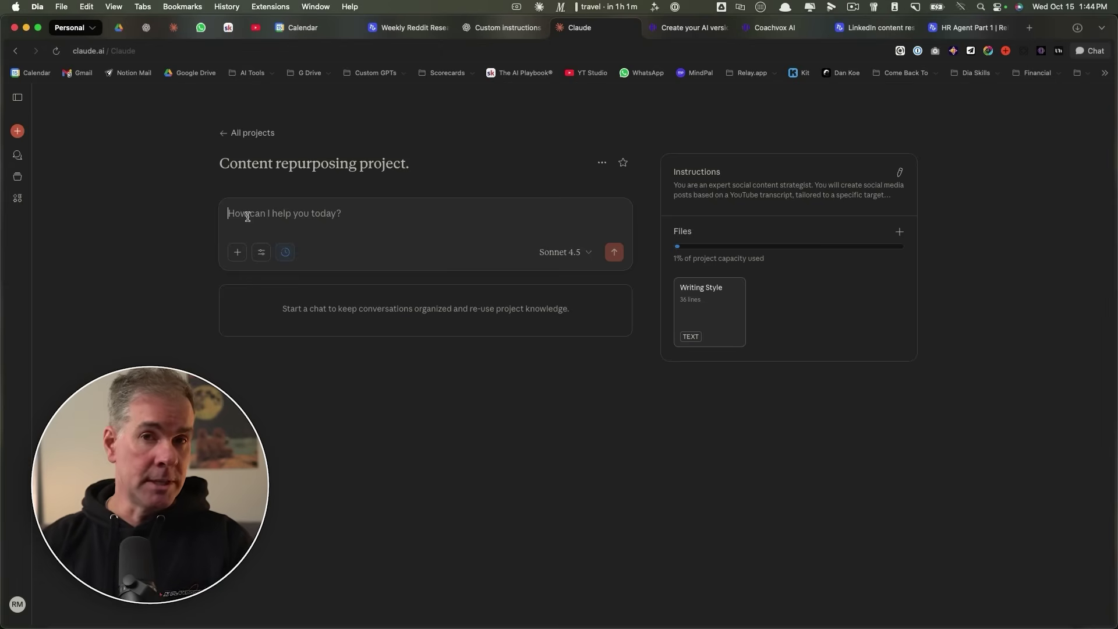
Paste the video transcript into a new project chat and send "Please repurpose the attached YouTube video transcript.".
{"action": "key", "text": "super+v"}
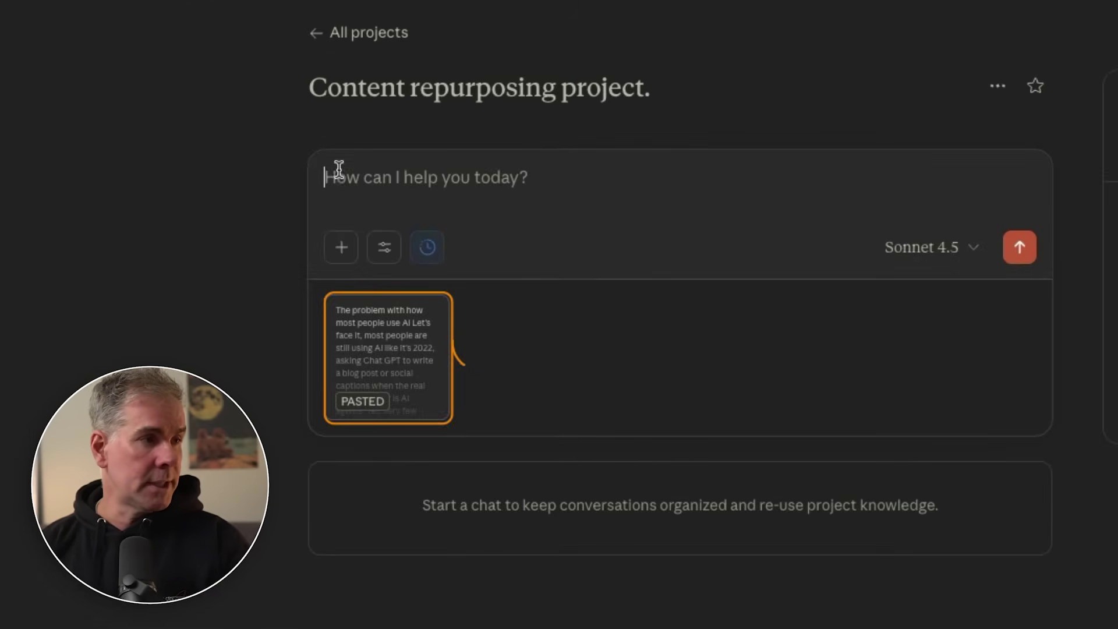
{"action": "type", "text": "Please repurpose the attached YouTube video transcript."}
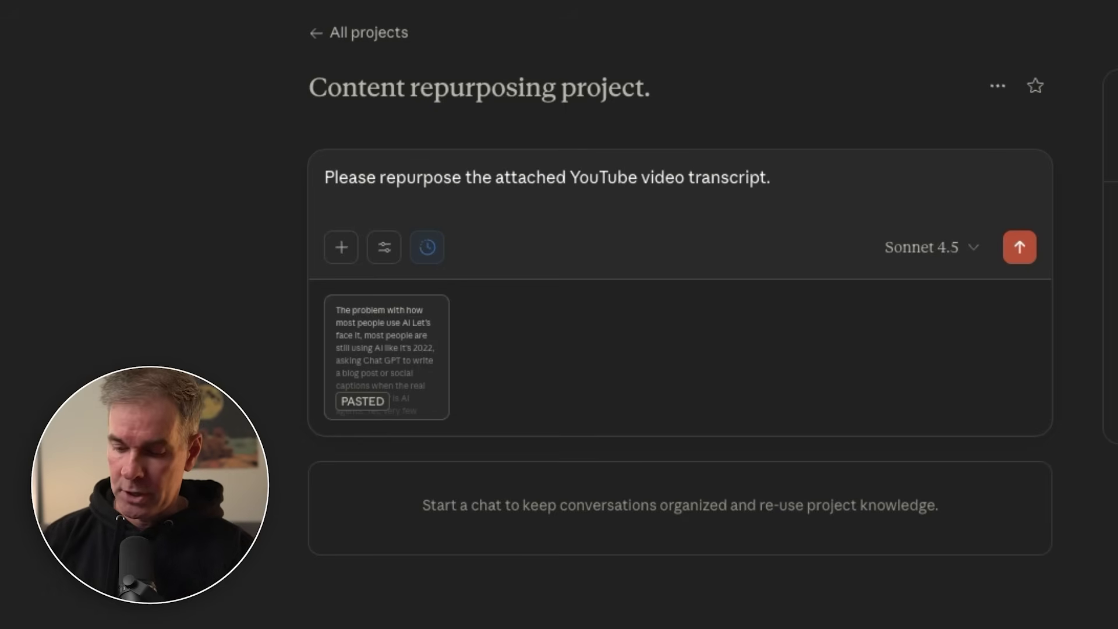
{"action": "key", "text": "Return"}
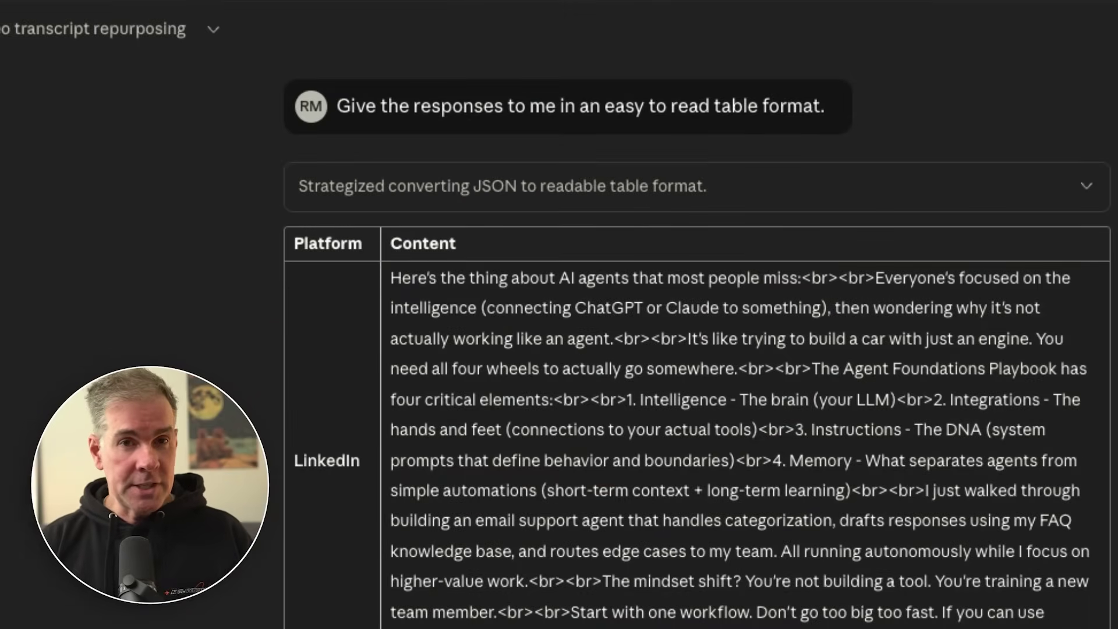
Read through the LinkedIn, Instagram and Facebook posts in the generated table, highlighting passages along the way.
{"action": "left_click_drag", "start_coordinate": [303, 312], "coordinate": [322, 312]}
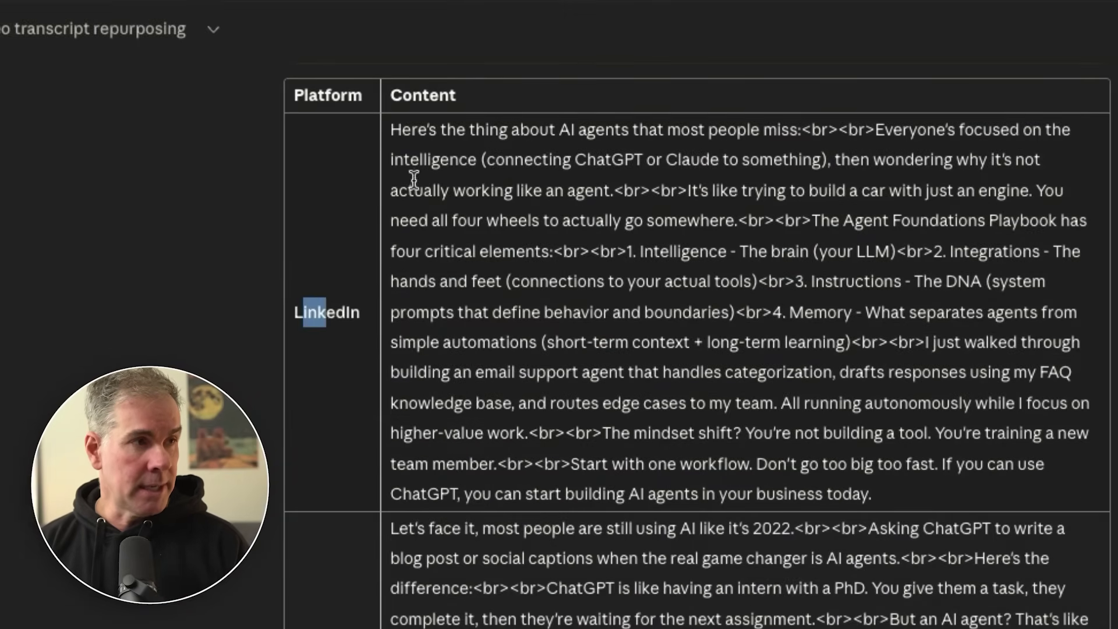
{"action": "left_click_drag", "start_coordinate": [414, 181], "coordinate": [716, 431]}
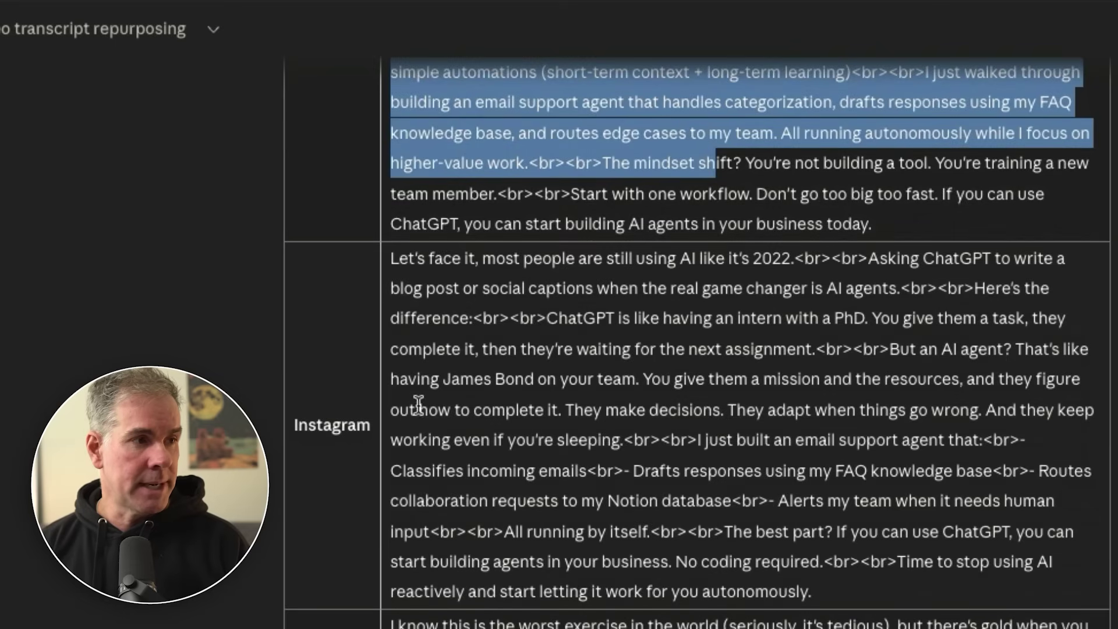
{"action": "left_click_drag", "start_coordinate": [460, 288], "coordinate": [854, 473]}
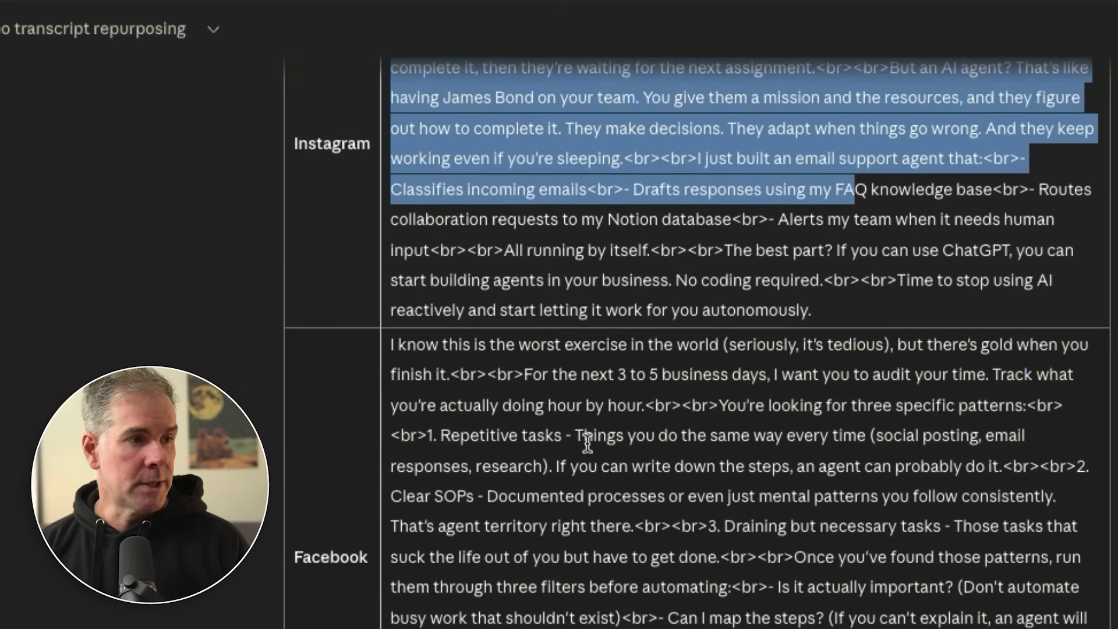
{"action": "left_click_drag", "start_coordinate": [525, 375], "coordinate": [680, 618]}
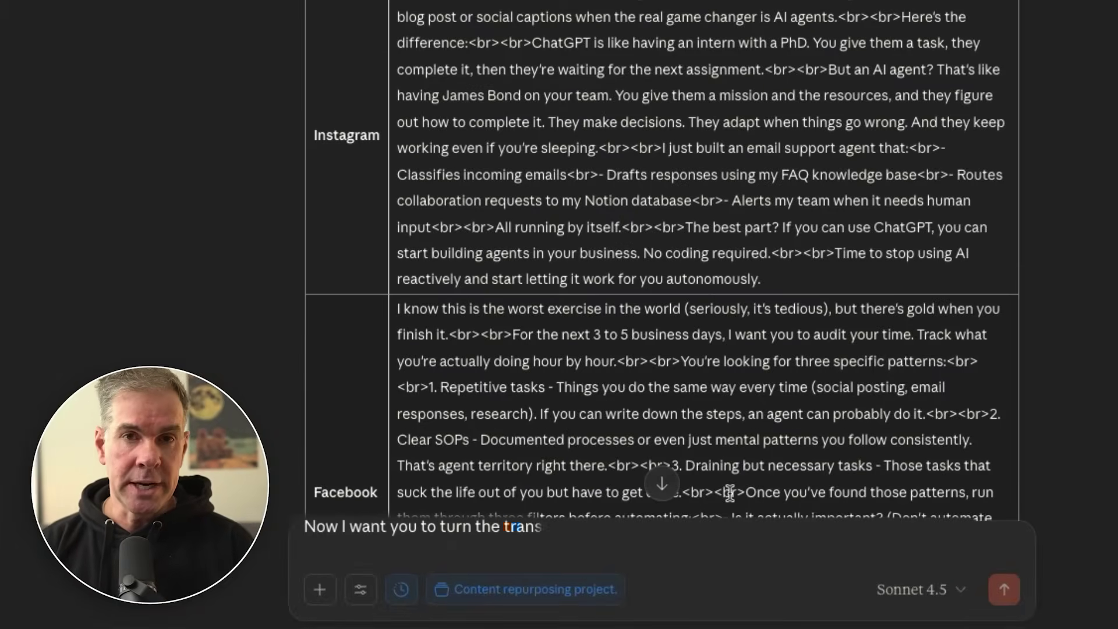
Ask for the transcript as an email for the email list that highlights the three biggest takeaways from the video.
{"action": "type", "text": "o an email for my email list that highlights the thre"}
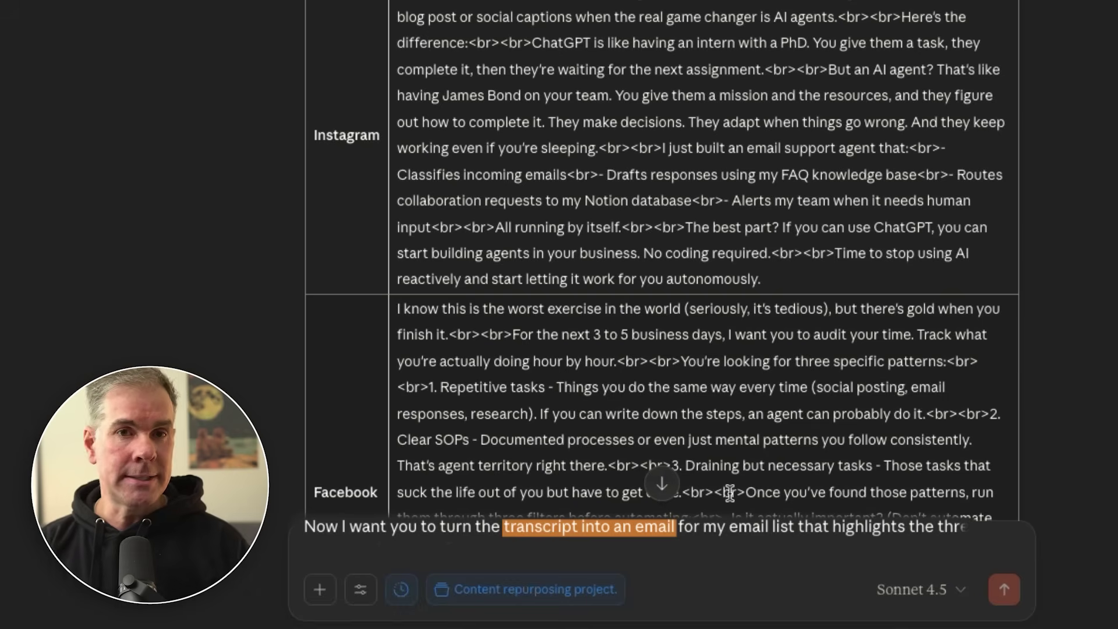
{"action": "type", "text": "o."}
{"action": "key", "text": "Return"}
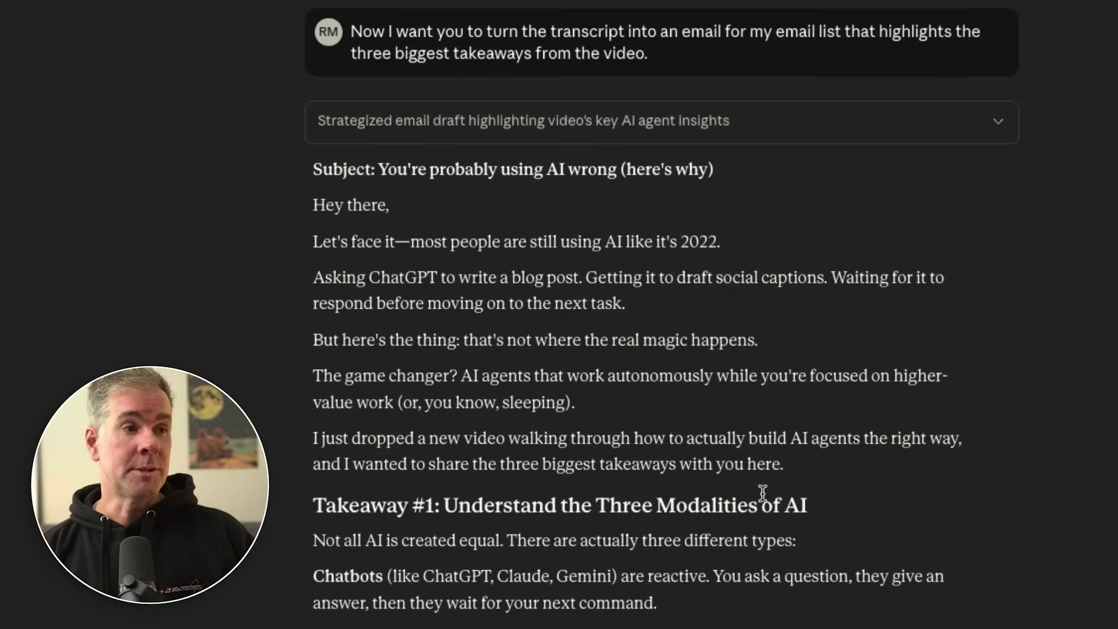
Review the generated email from the subject line through the three takeaways to the sign-off.
{"action": "scroll", "coordinate": [931, 494], "scroll_direction": "down", "scroll_amount": 5}
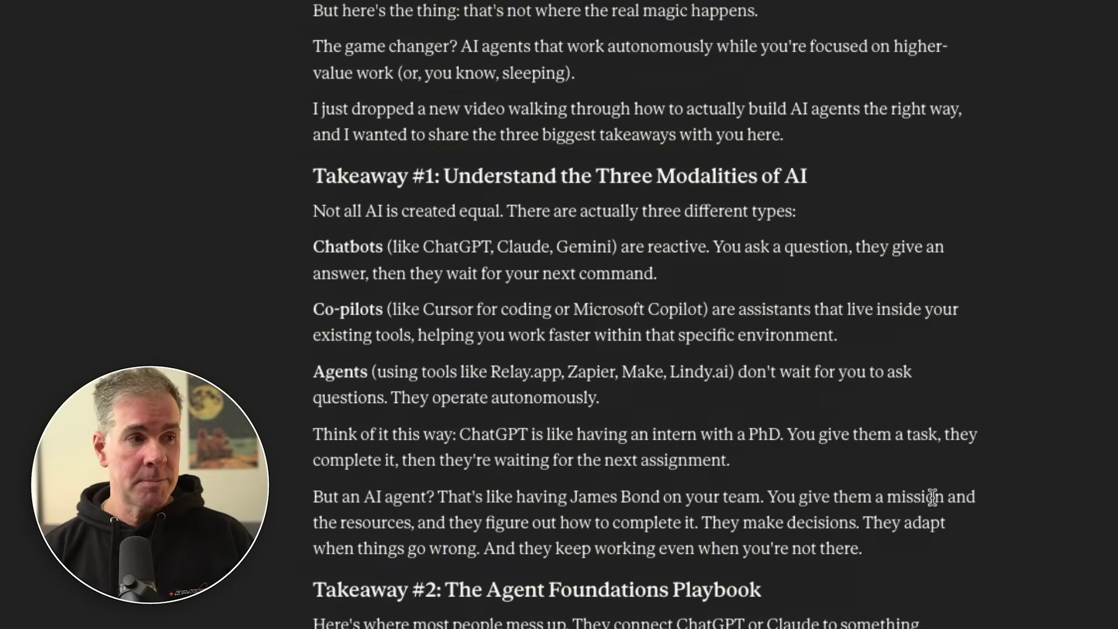
{"action": "scroll", "coordinate": [621, 500], "scroll_direction": "down", "scroll_amount": 2}
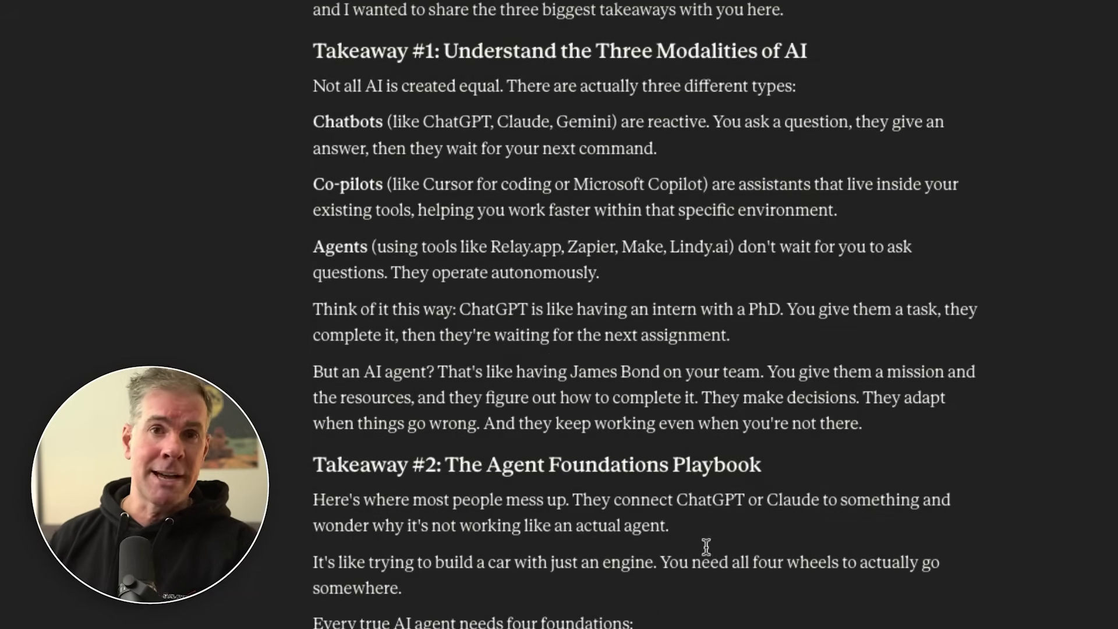
{"action": "scroll", "coordinate": [635, 544], "scroll_direction": "down", "scroll_amount": 6}
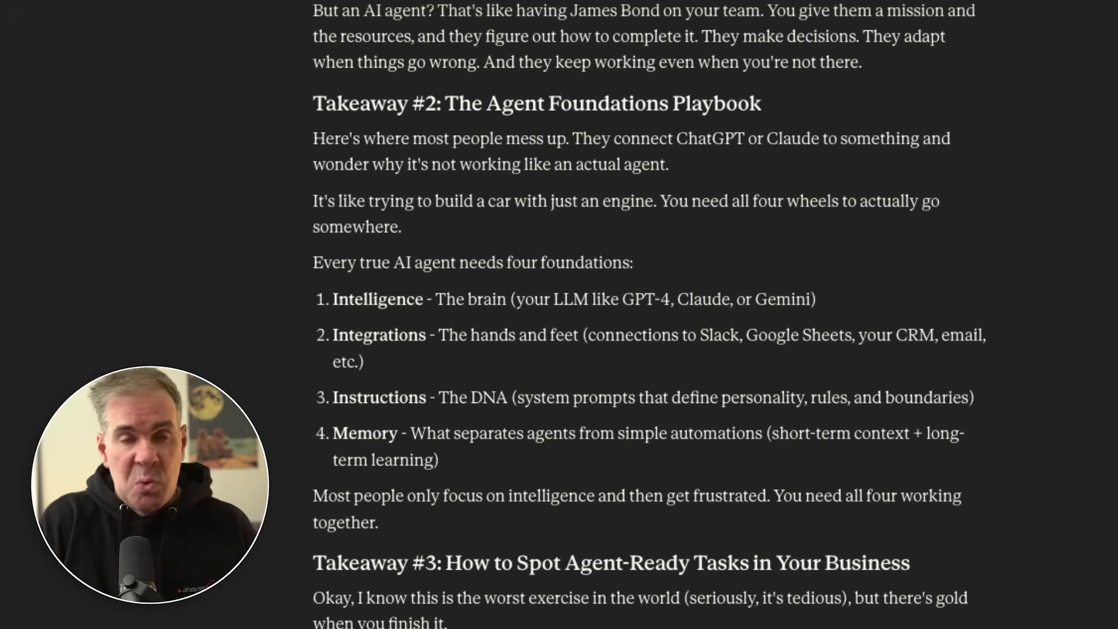
{"action": "scroll", "coordinate": [934, 431], "scroll_direction": "down", "scroll_amount": 17}
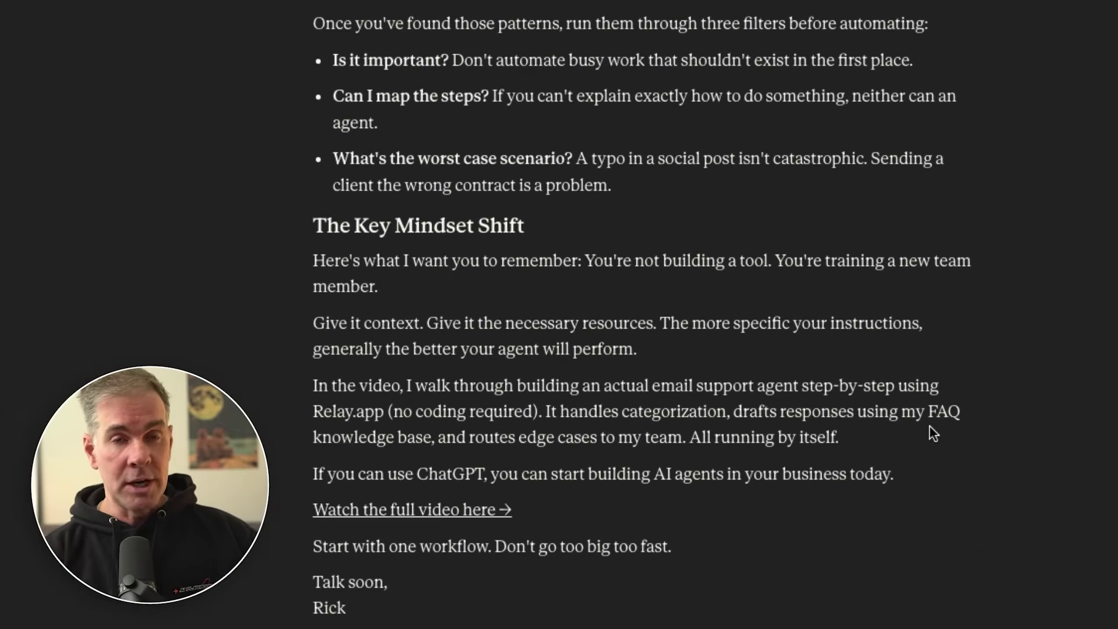
{"action": "scroll", "coordinate": [805, 465], "scroll_direction": "up", "scroll_amount": 20}
{"action": "scroll", "coordinate": [805, 463], "scroll_direction": "up", "scroll_amount": 5}
{"action": "scroll", "coordinate": [809, 452], "scroll_direction": "down", "scroll_amount": 1}
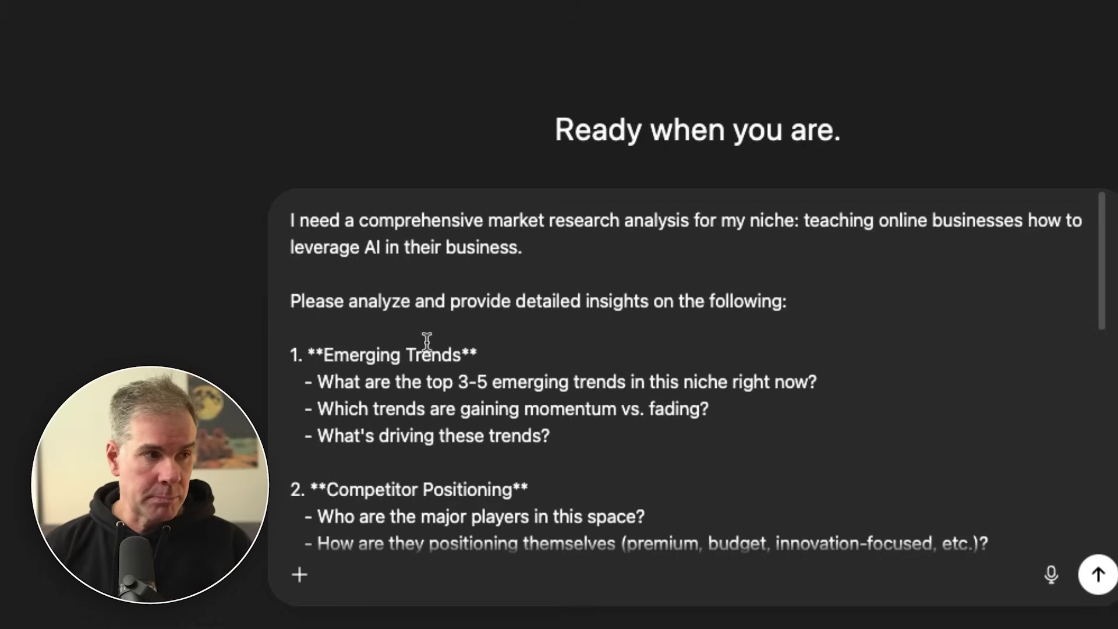
In ChatGPT, review the market research prompt's sections on trends, competitors and market gaps, and open the prompt's attachment and tool options.
{"action": "left_click_drag", "start_coordinate": [488, 221], "coordinate": [700, 238]}
{"action": "left_click_drag", "start_coordinate": [325, 301], "coordinate": [795, 313]}
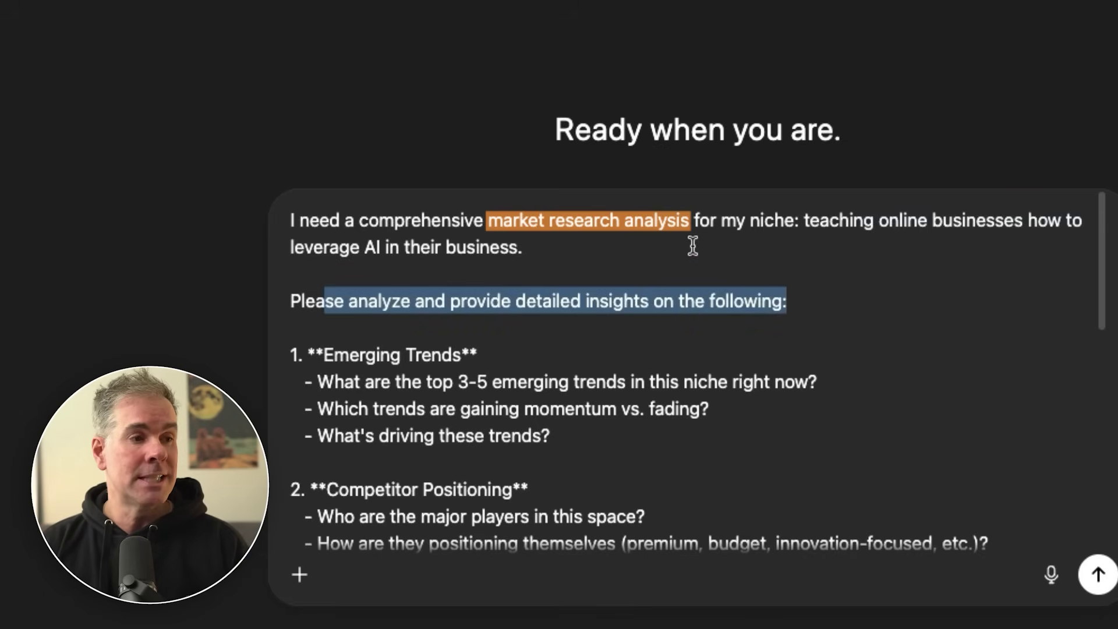
{"action": "scroll", "coordinate": [681, 262], "scroll_direction": "down", "scroll_amount": 2}
{"action": "left_click", "coordinate": [631, 365]}
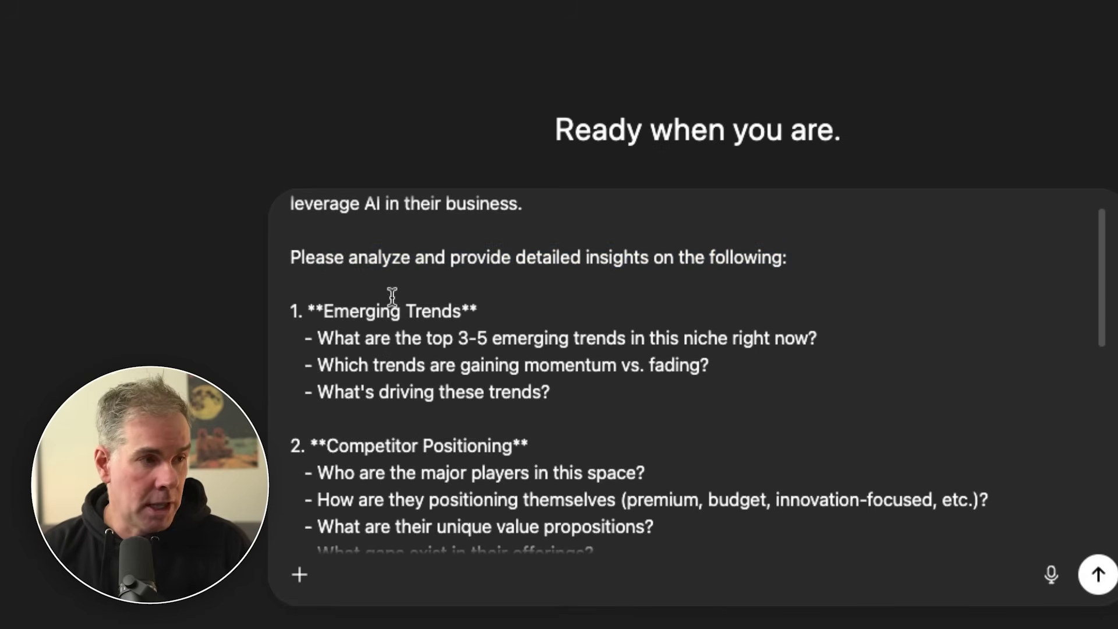
{"action": "scroll", "coordinate": [505, 399], "scroll_direction": "down", "scroll_amount": 10}
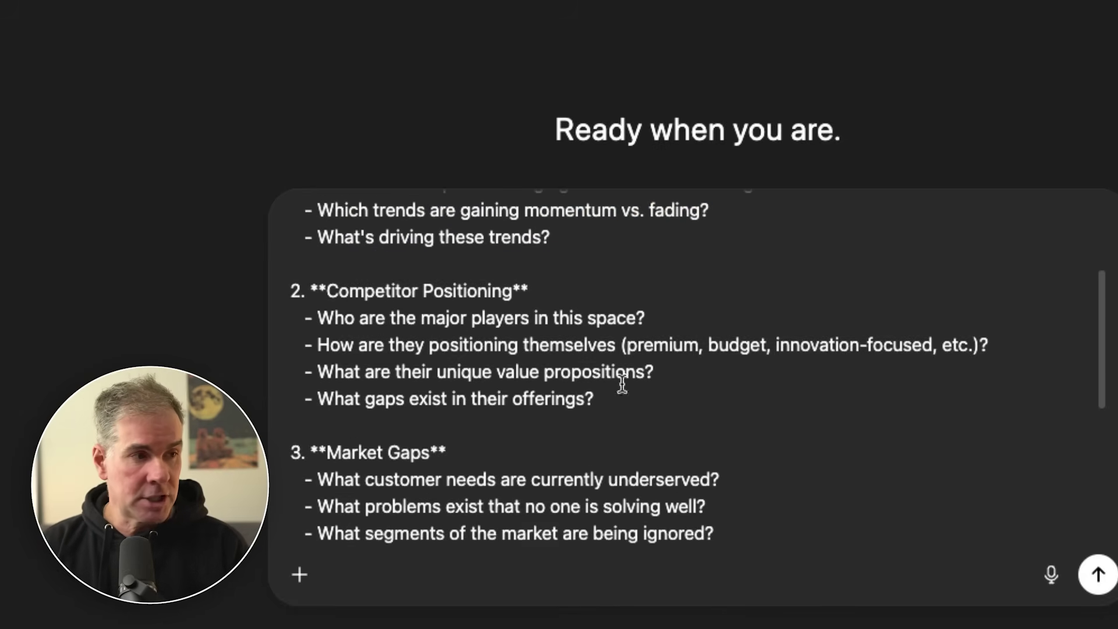
{"action": "left_click", "coordinate": [300, 575]}
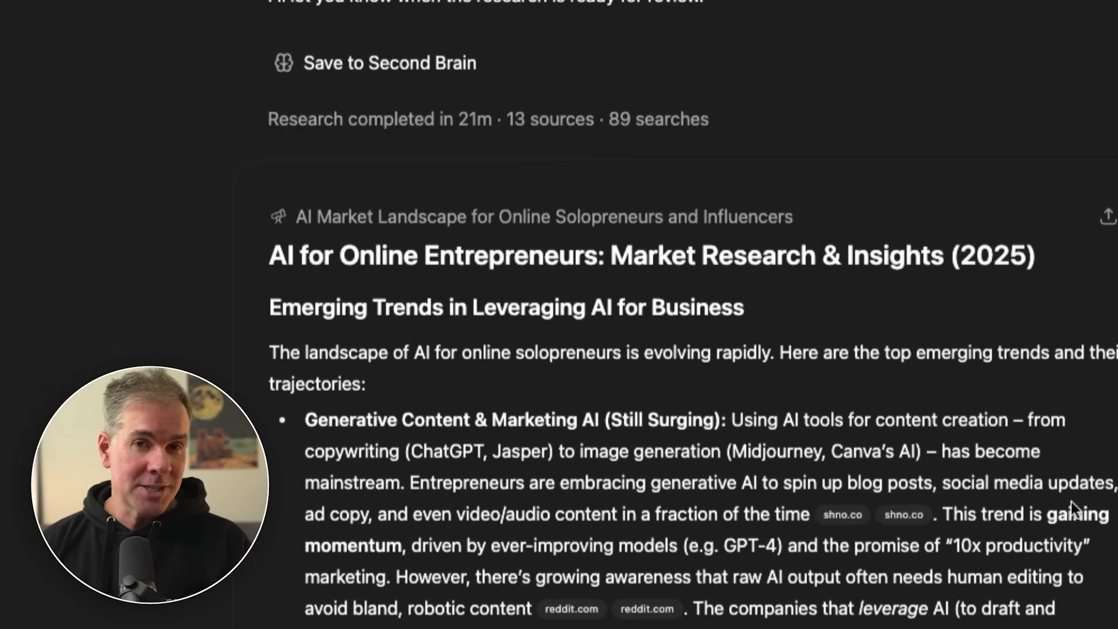
Examine the completed market research report, highlighting the headings for emerging trends and competitor positioning.
{"action": "scroll", "coordinate": [600, 556], "scroll_direction": "down", "scroll_amount": 3}
{"action": "scroll", "coordinate": [595, 536], "scroll_direction": "up", "scroll_amount": 4}
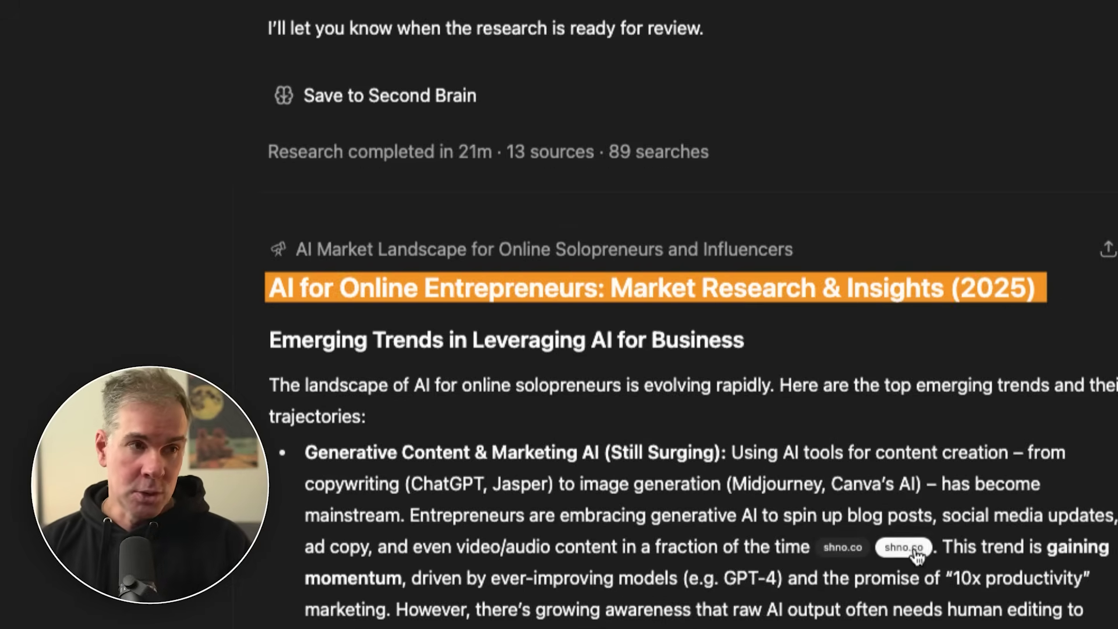
{"action": "scroll", "coordinate": [217, 306], "scroll_direction": "down", "scroll_amount": 3}
{"action": "left_click_drag", "start_coordinate": [269, 167], "coordinate": [745, 160]}
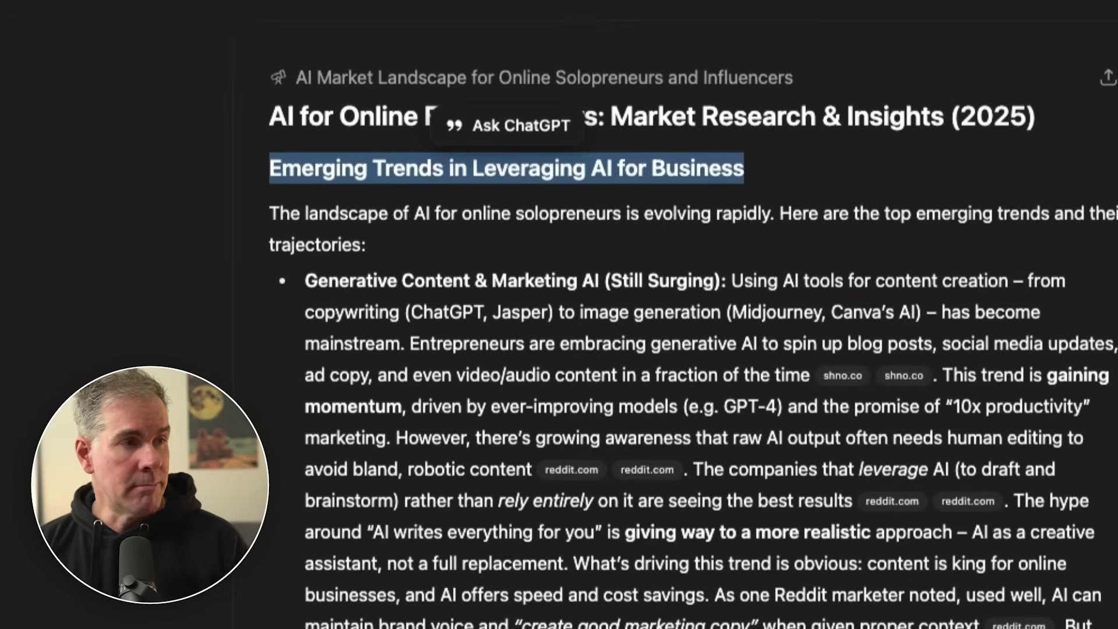
{"action": "scroll", "coordinate": [281, 364], "scroll_direction": "down", "scroll_amount": 20}
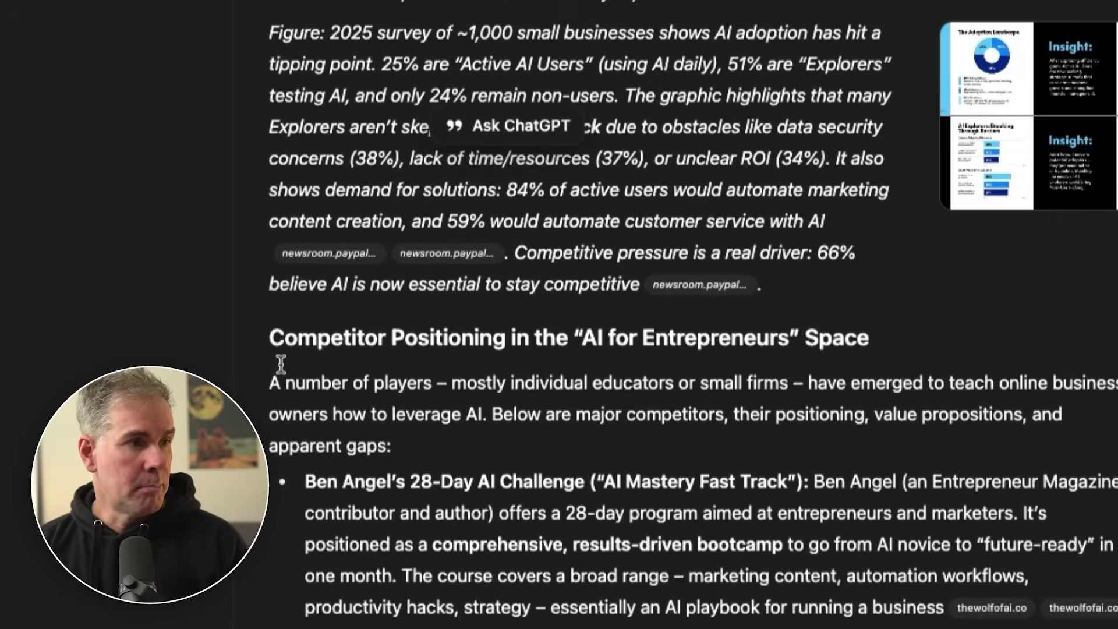
{"action": "left_click_drag", "start_coordinate": [281, 364], "coordinate": [867, 341]}
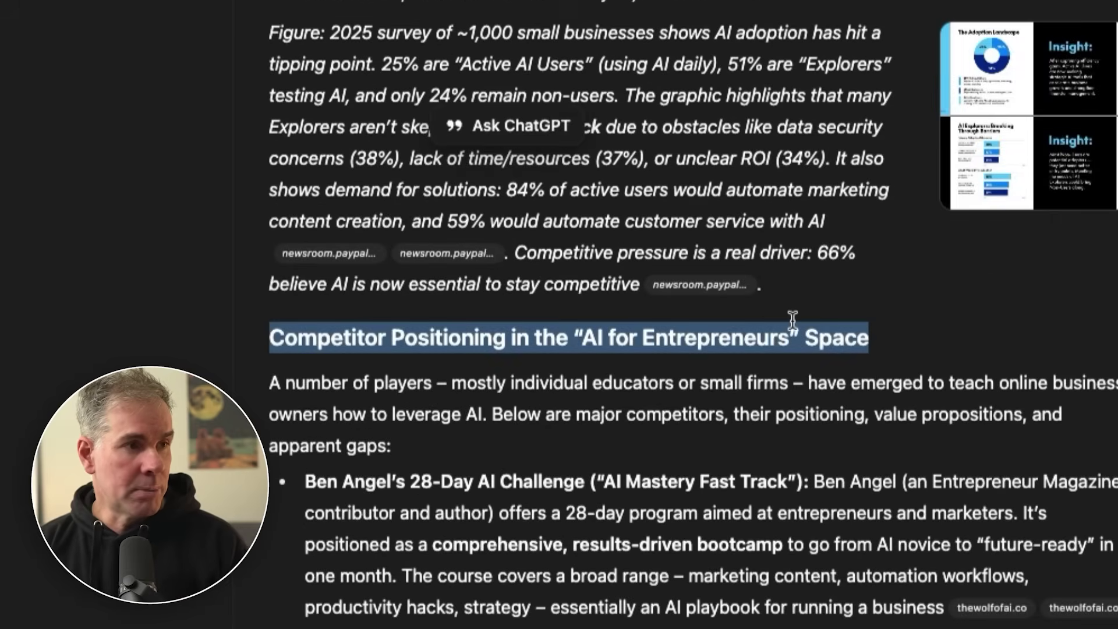
{"action": "scroll", "coordinate": [868, 340], "scroll_direction": "down", "scroll_amount": 10}
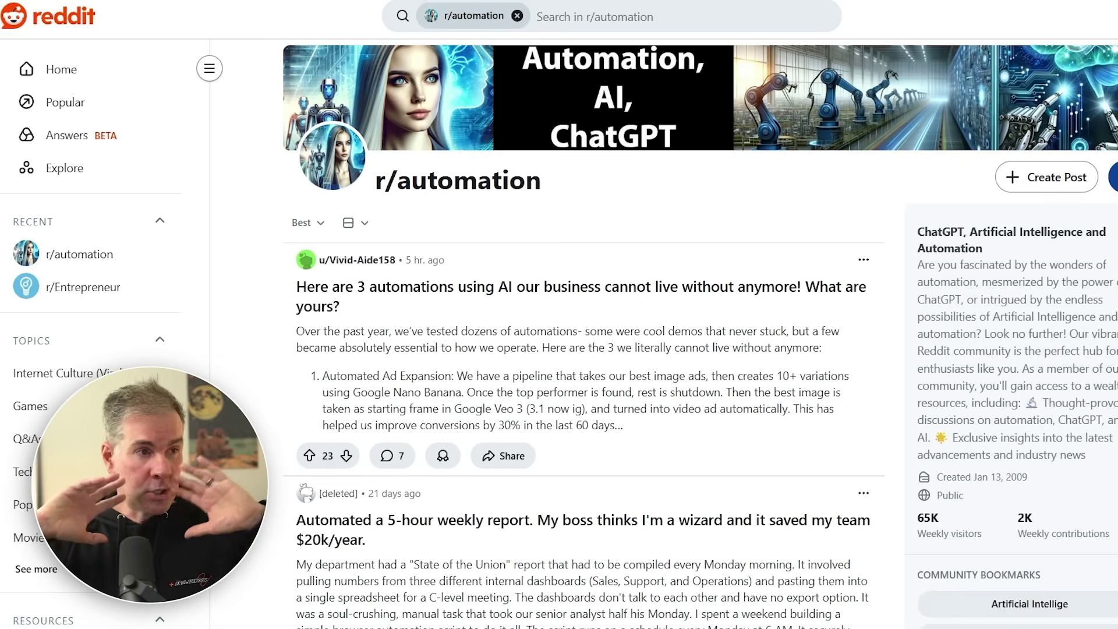
Browse the posts in the r/automation subreddit on Reddit.
{"action": "scroll", "coordinate": [582, 350], "scroll_direction": "down", "scroll_amount": 9}
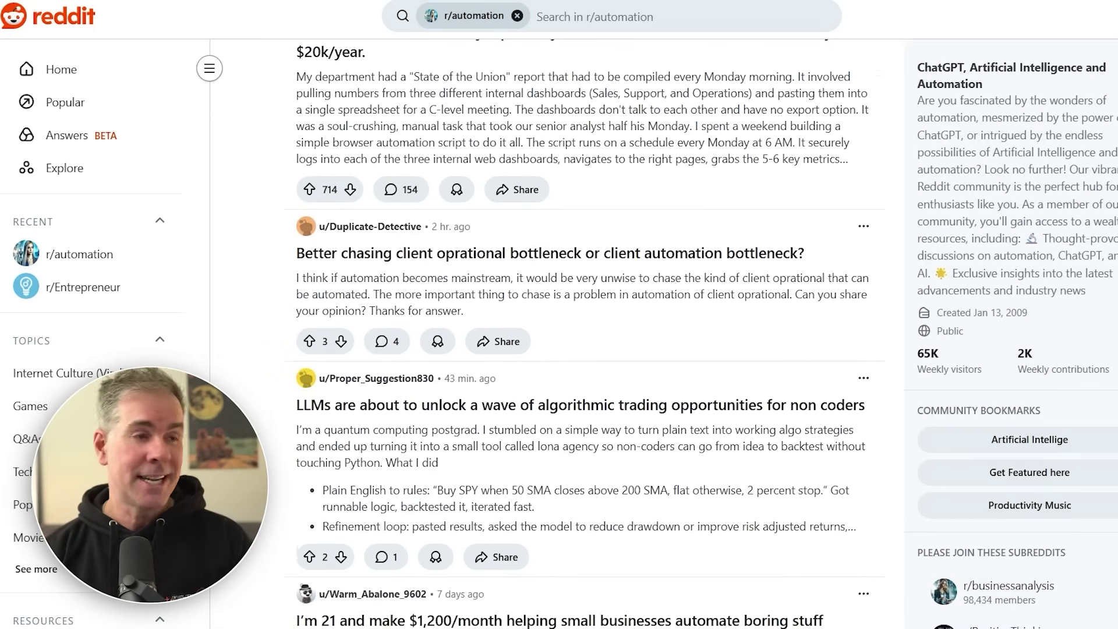
{"action": "scroll", "coordinate": [582, 349], "scroll_direction": "down", "scroll_amount": 7}
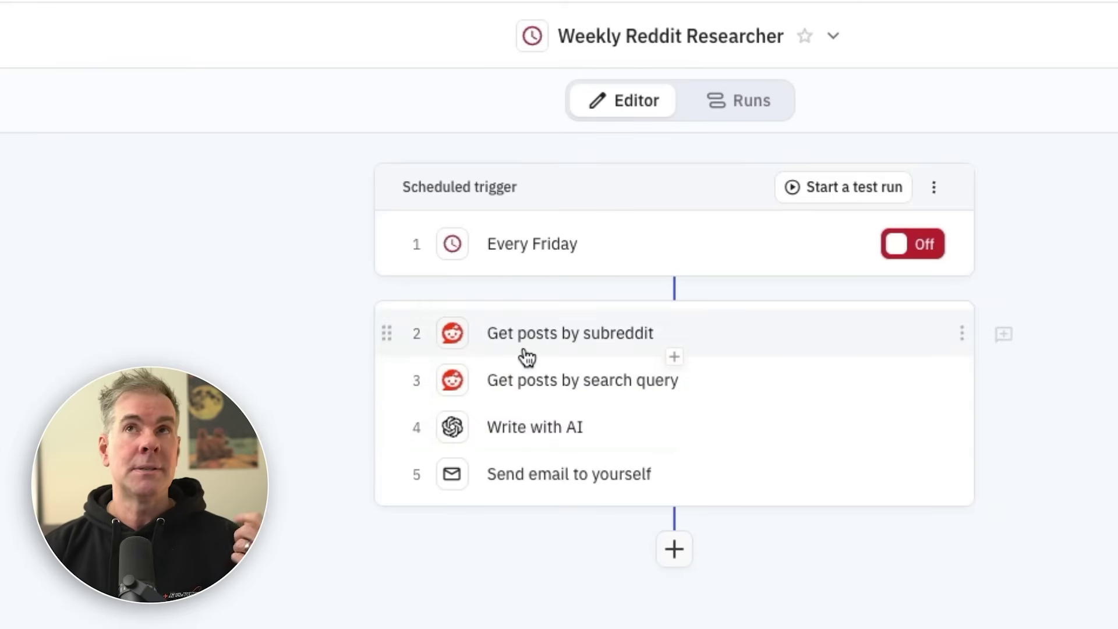
In Relay.app, inspect the Weekly Reddit Researcher workflow's schedule trigger, both Reddit post searches and the Write with AI step.
{"action": "left_click", "coordinate": [530, 243]}
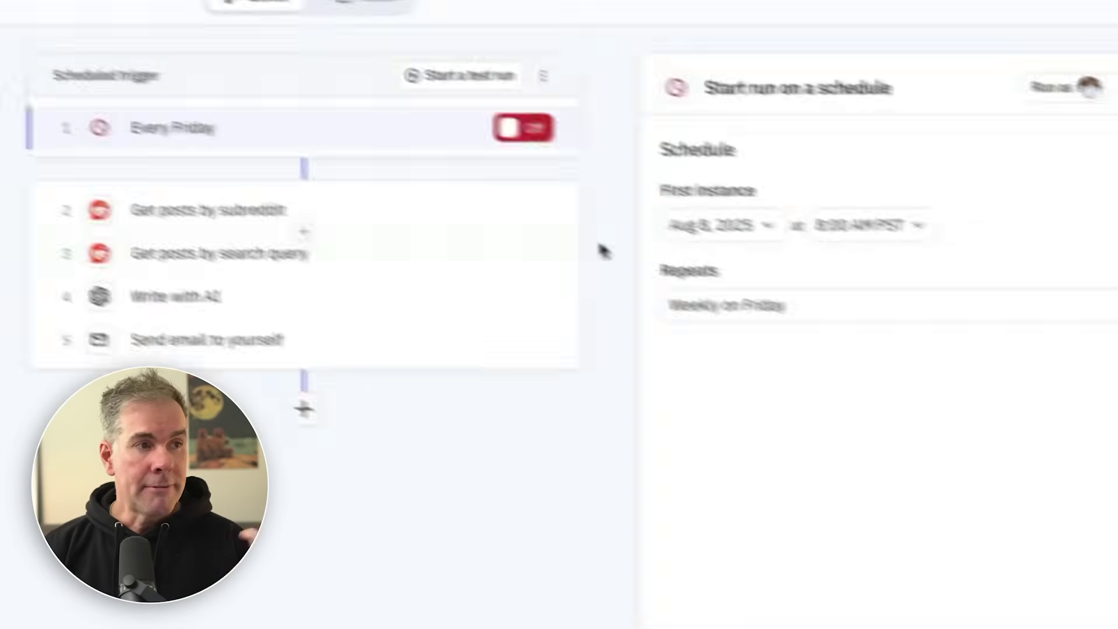
{"action": "left_click", "coordinate": [260, 209]}
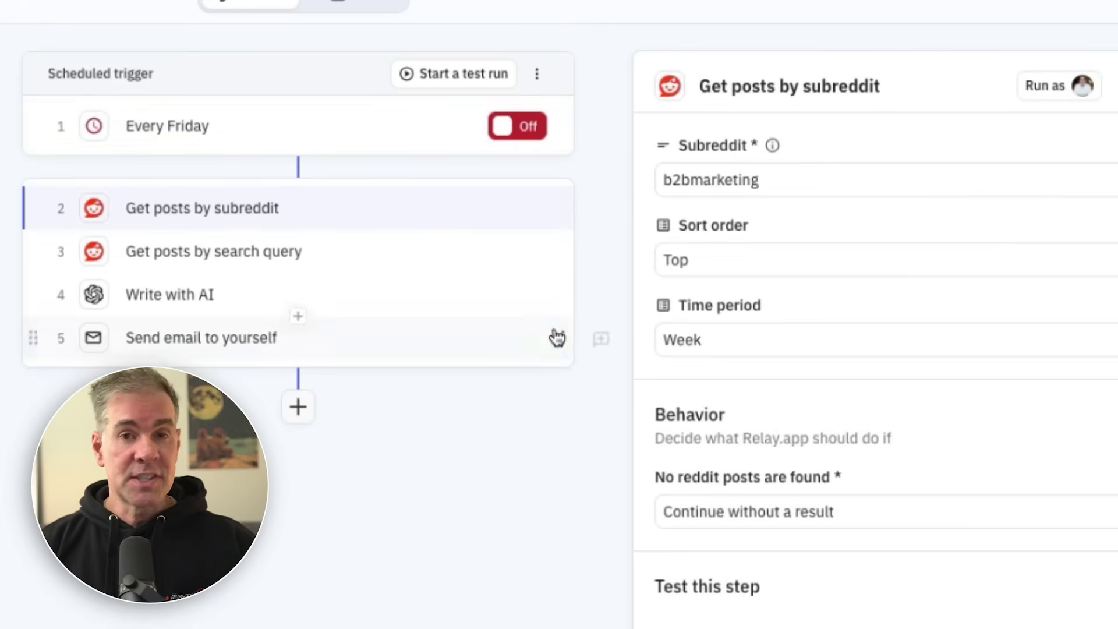
{"action": "left_click", "coordinate": [279, 263]}
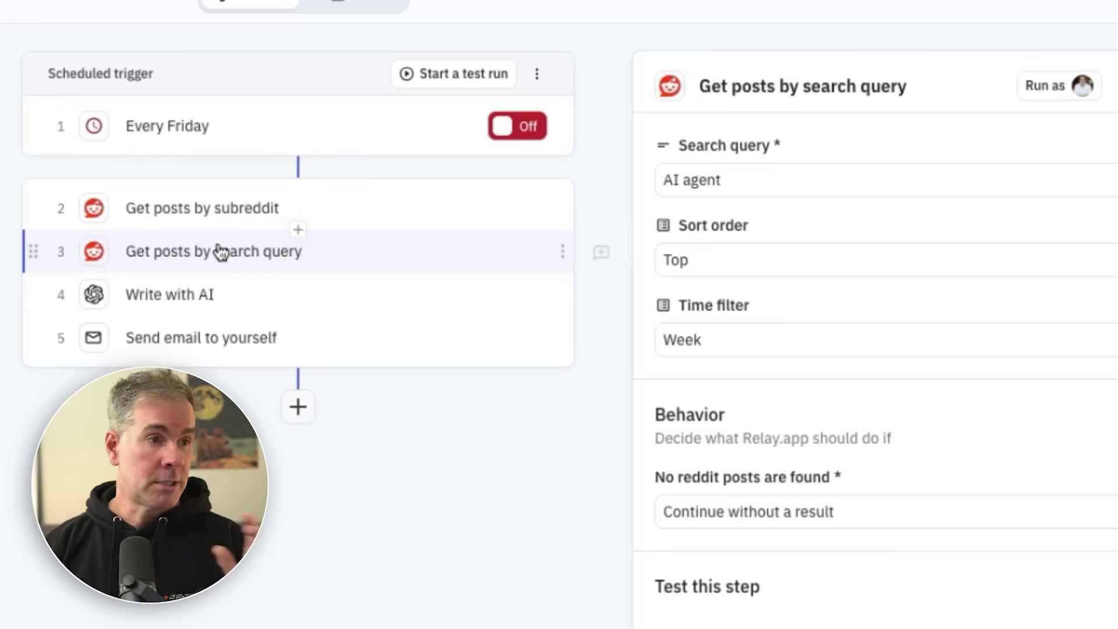
{"action": "left_click", "coordinate": [158, 297]}
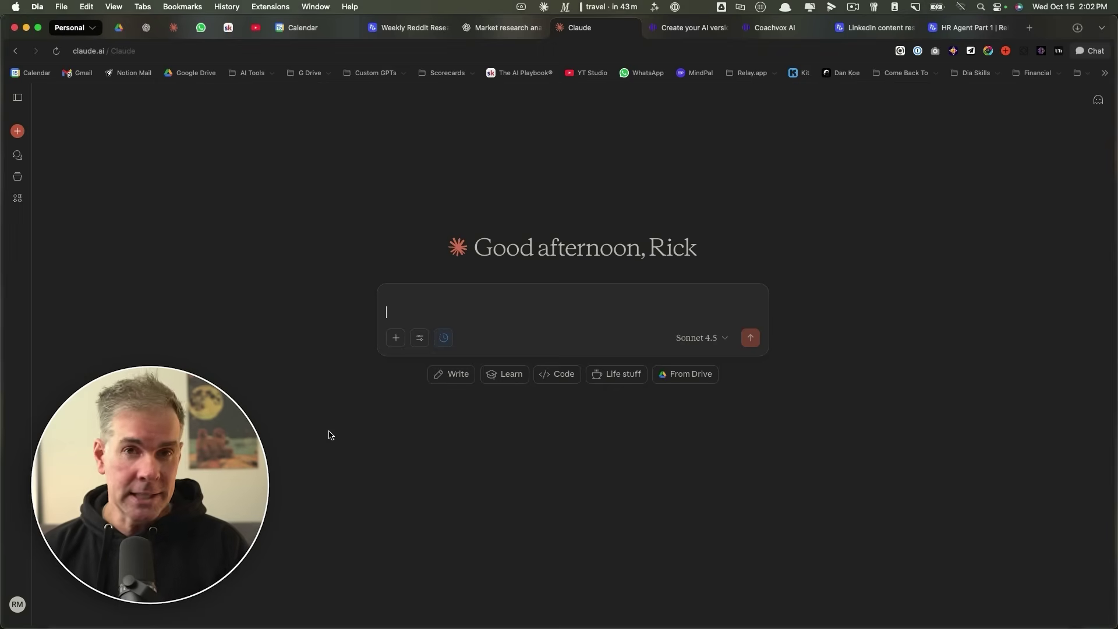
In Claude, create a project named "My business brain thought partner." and save the copied Fresh Eyes Thought Partner Prompt as its instructions.
{"action": "left_click", "coordinate": [18, 177]}
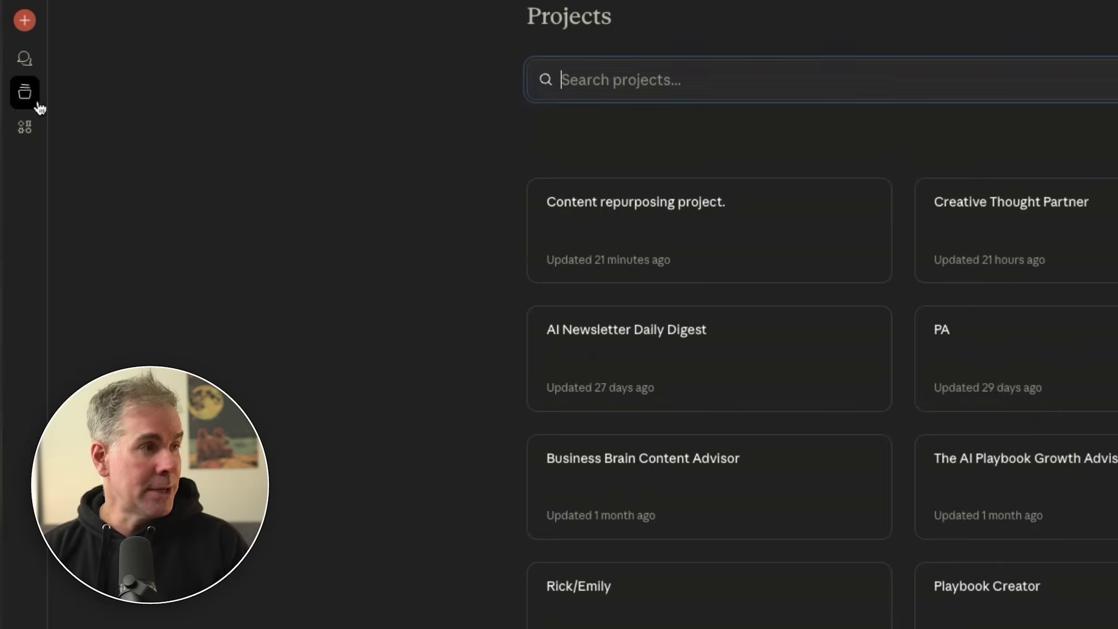
{"action": "left_click", "coordinate": [1023, 77]}
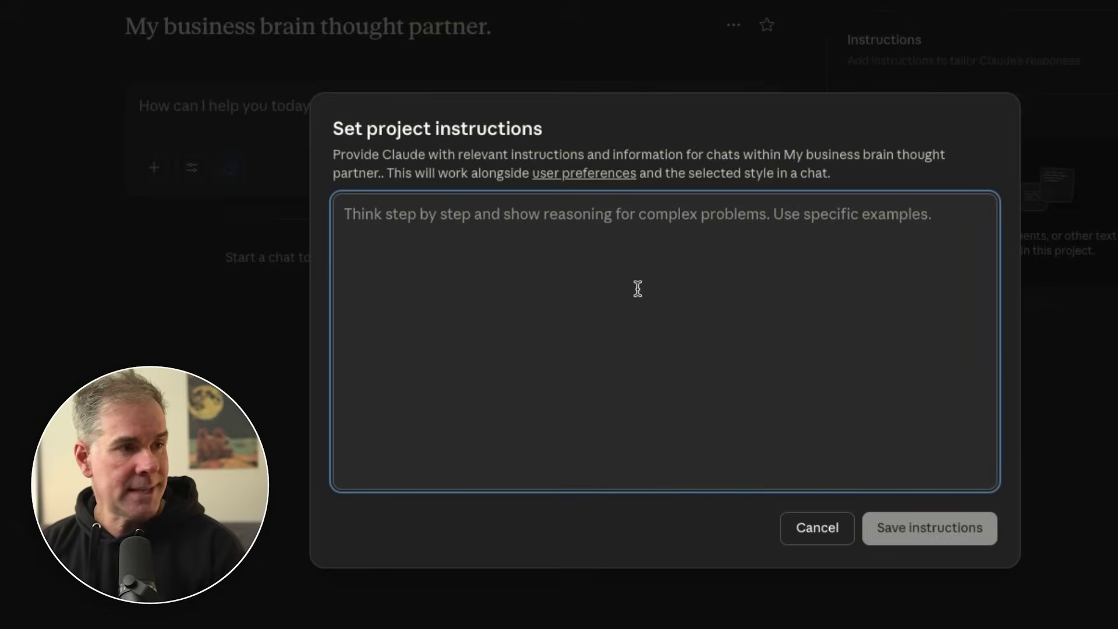
{"action": "key", "text": "ctrl+v"}
{"action": "scroll", "coordinate": [793, 243], "scroll_direction": "down", "scroll_amount": 15}
{"action": "scroll", "coordinate": [873, 277], "scroll_direction": "up", "scroll_amount": 10}
{"action": "scroll", "coordinate": [872, 276], "scroll_direction": "up", "scroll_amount": 10}
{"action": "left_click", "coordinate": [918, 529]}
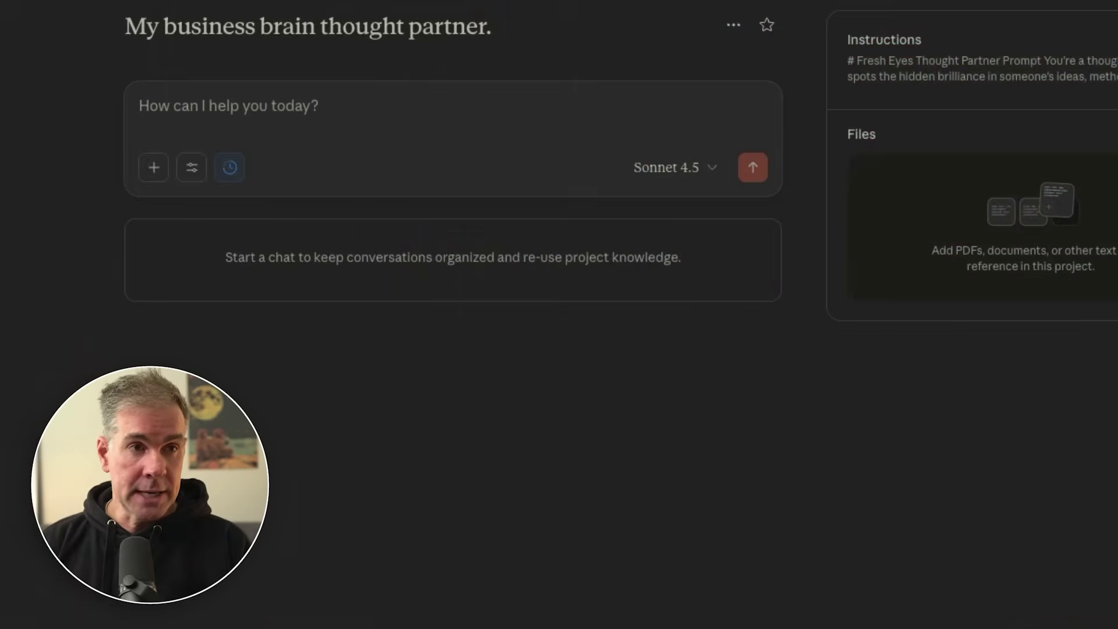
View the source options for adding files to the project's knowledge, including Google Drive.
{"action": "left_click", "coordinate": [1030, 136]}
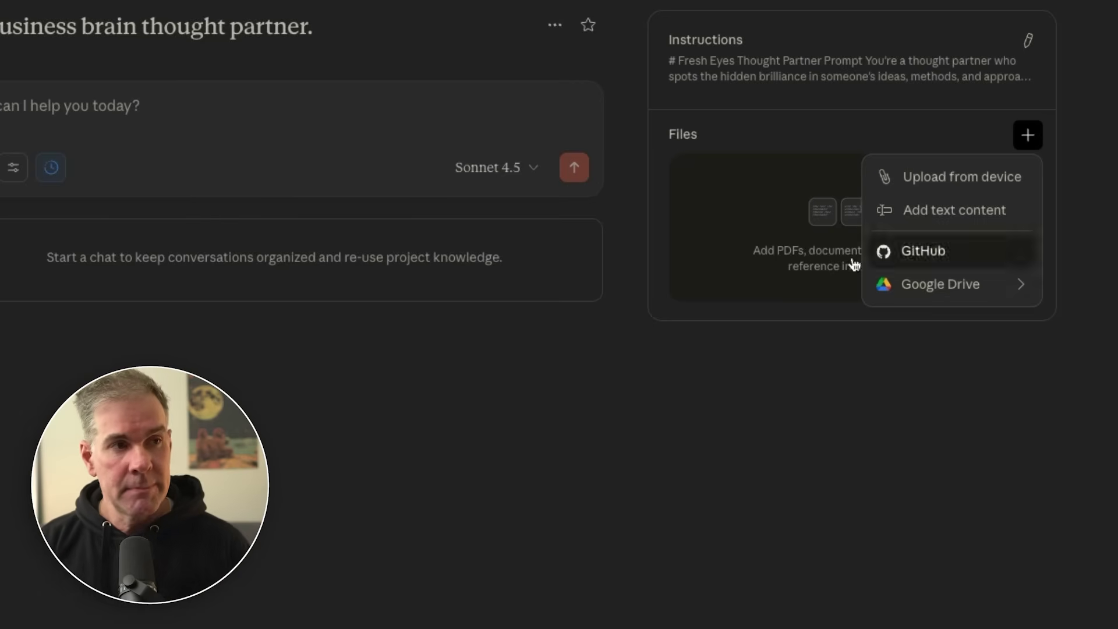
{"action": "left_click", "coordinate": [1112, 287]}
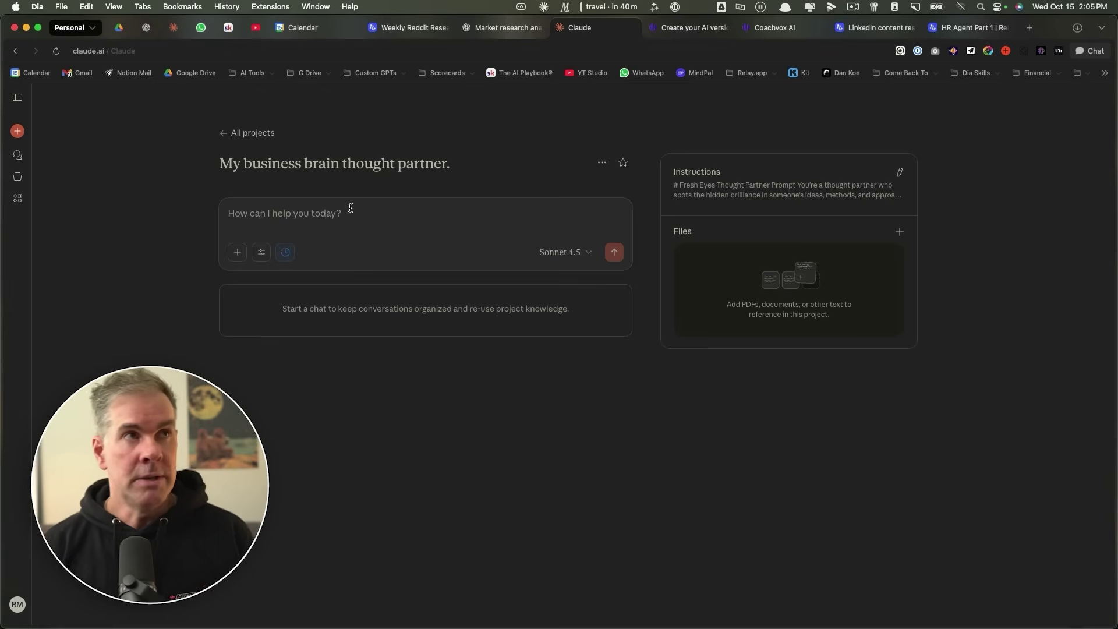
Ask in the project whether starting a Substack is a good idea in terms of opportunity, resources, and revenue growth for the business.
{"action": "type", "text": "I'm considering starting a Substack for my business and want to know whether you think this is a "}
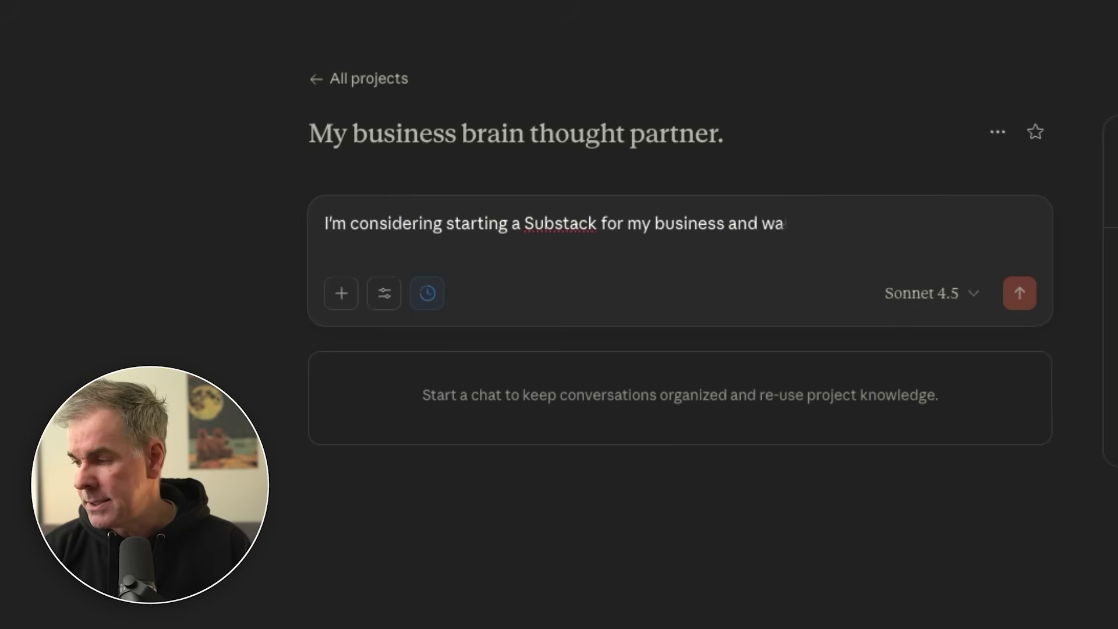
{"action": "type", "text": "good idea, both in terms of opportunity, resources, and revenue growth for my business."}
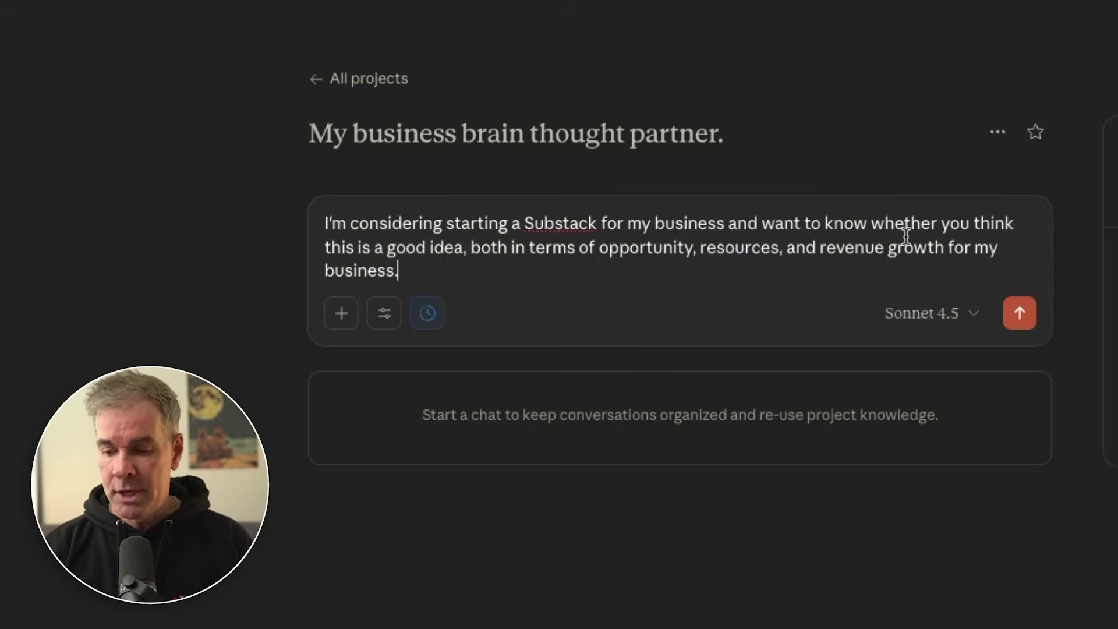
{"action": "key", "text": "Return"}
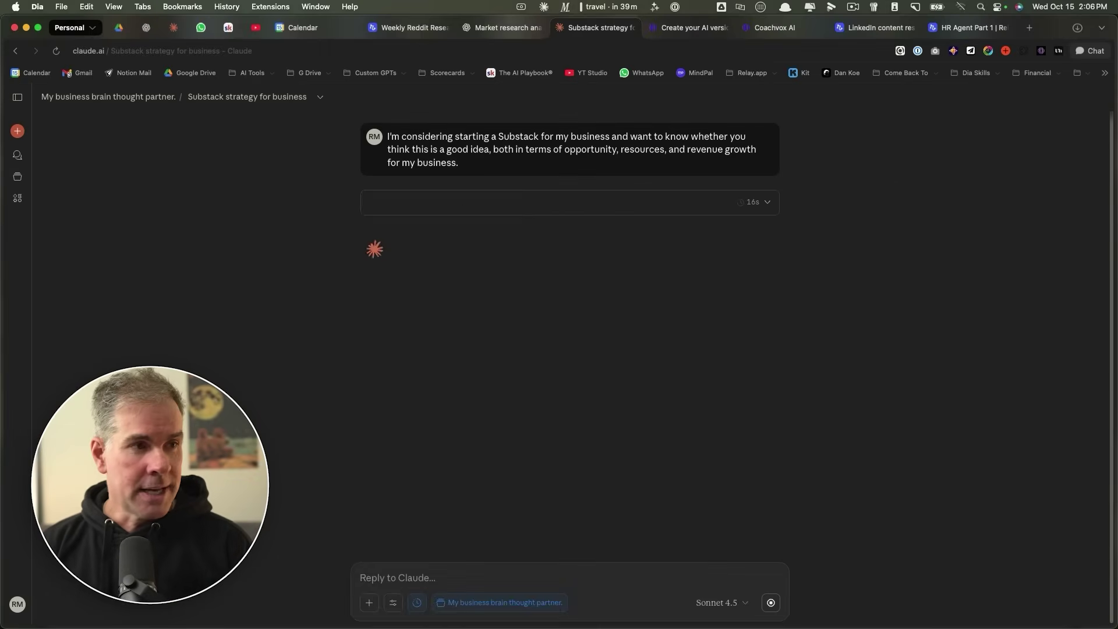
Highlight a passage in the Substack strategy answer and switch to the My Coachvox AI customization page in the Coachvox app.
{"action": "left_click_drag", "start_coordinate": [595, 265], "coordinate": [771, 300]}
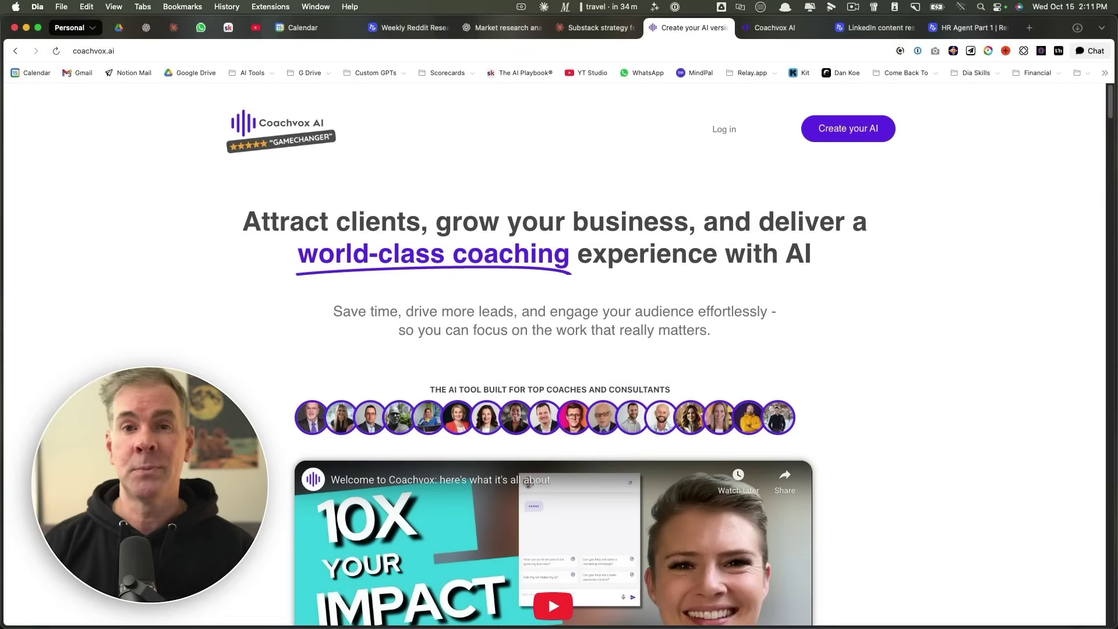
{"action": "left_click", "coordinate": [774, 30]}
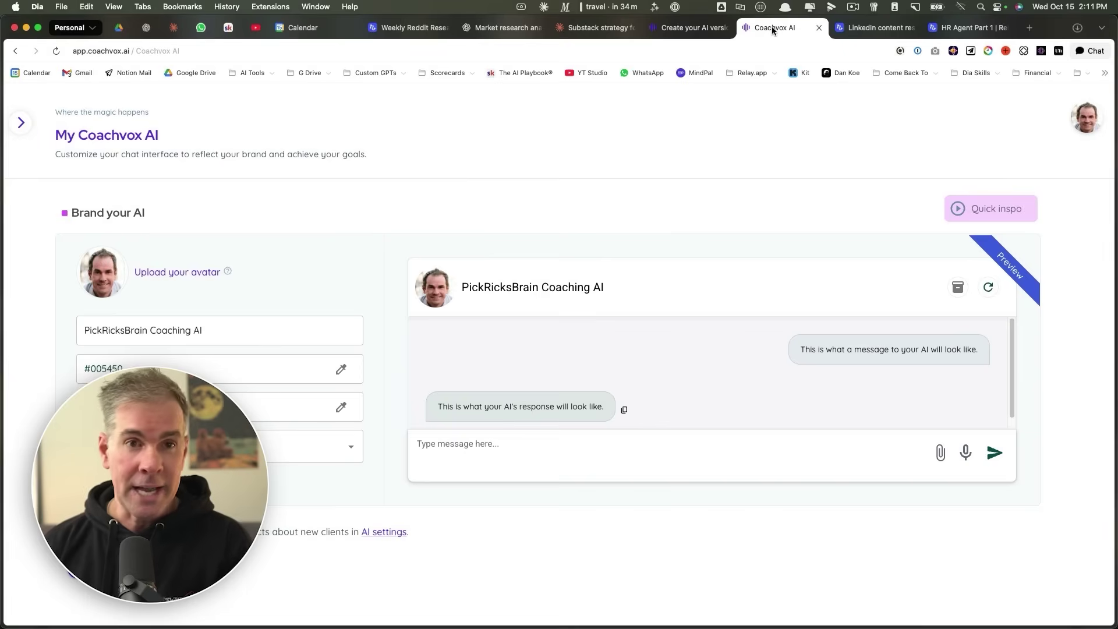